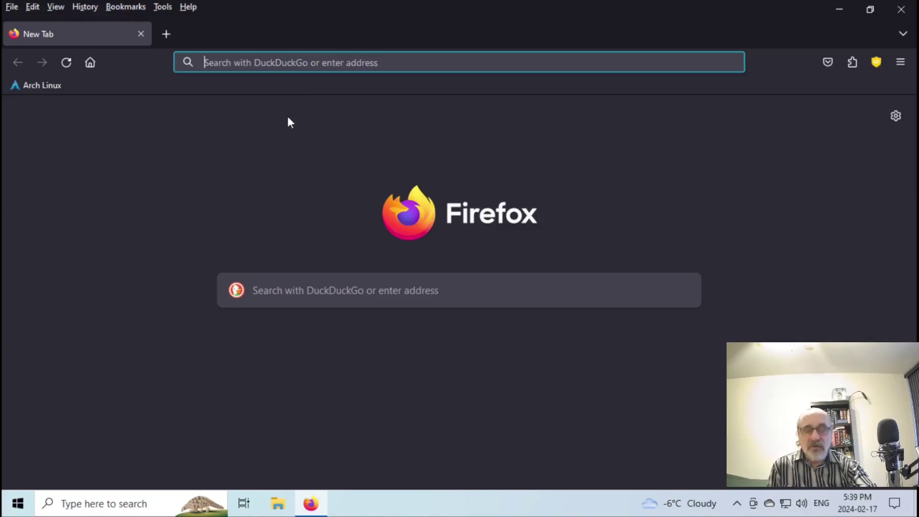
Step: Search DuckDuckGo for 'linux mint' and open the official linuxmint.com result
type("linux ming")
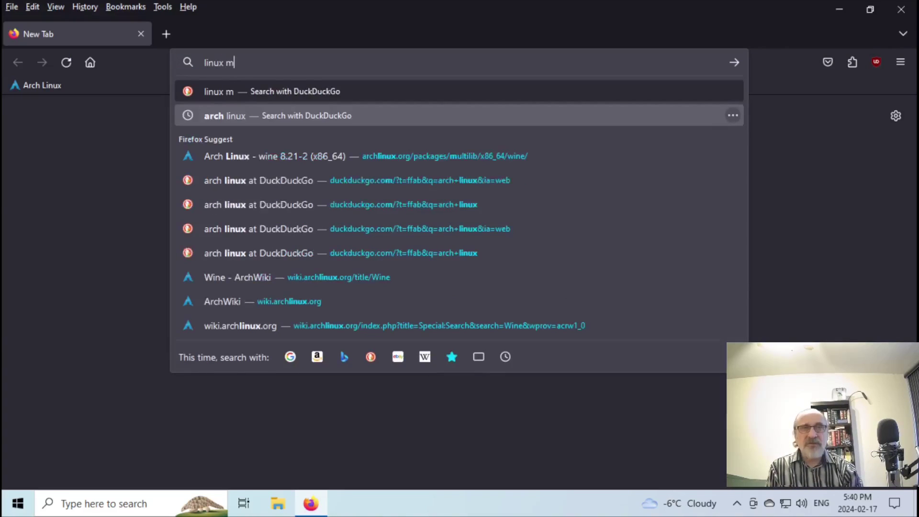
key("BackSpace")
key("BackSpace")
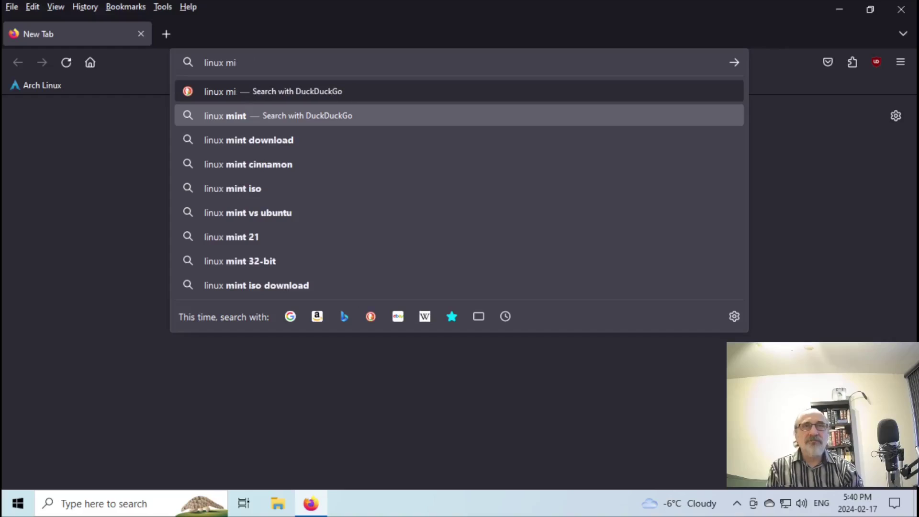
left_click(287, 117)
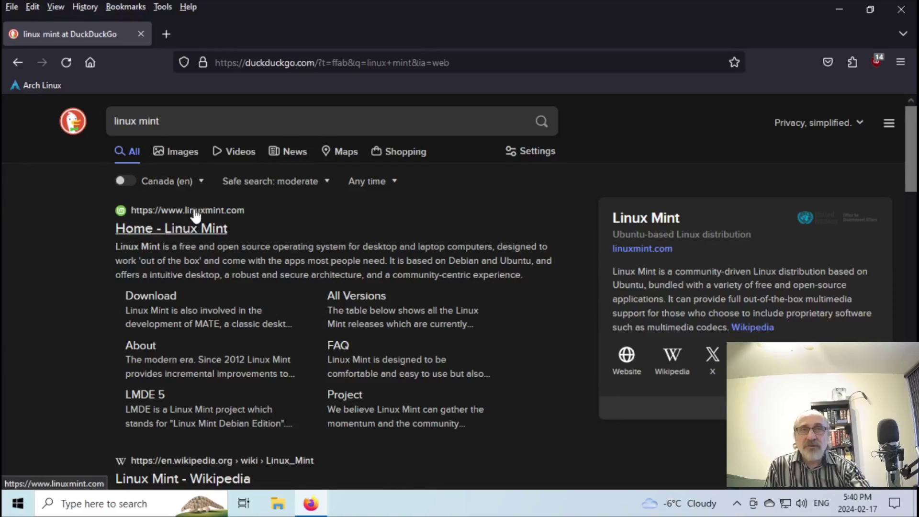
left_click(231, 212)
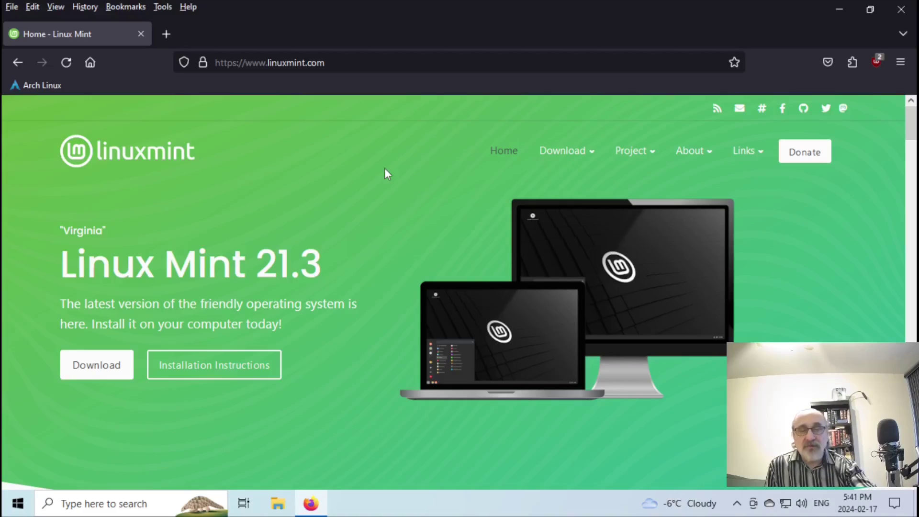
Step: Show linuxmint.com's Download menu, which lists Linux Mint 21.3 and LMDE 6
mouse_move(578, 152)
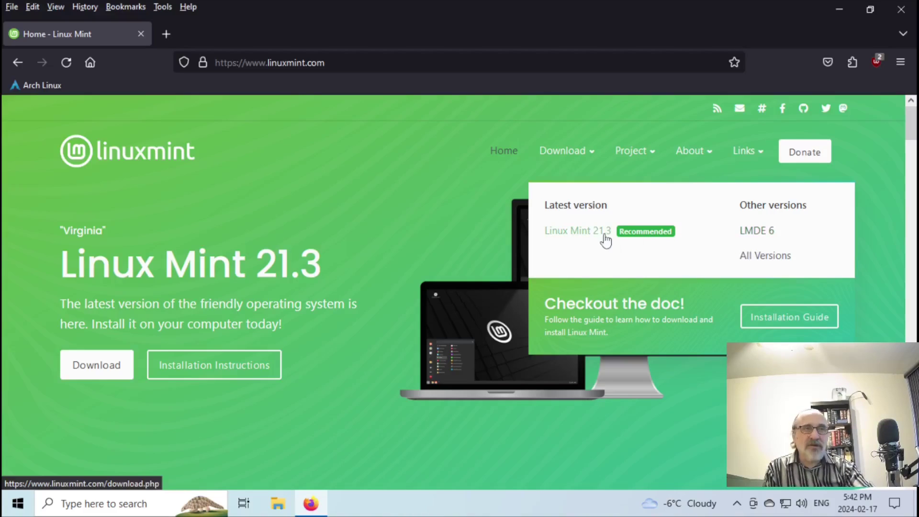
Step: Open the Linux Mint 21.3 'Virginia' download page and scroll to the Cinnamon Edition
left_click(568, 235)
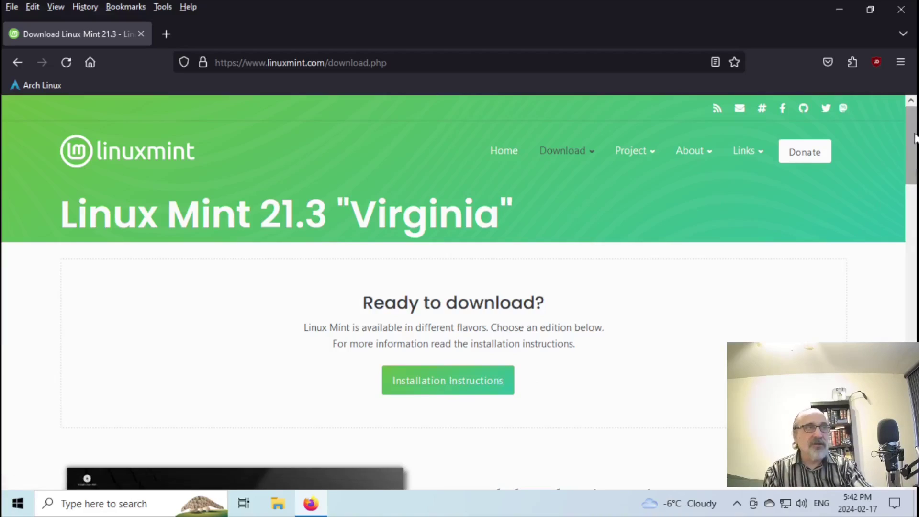
left_click_drag(915, 150, 914, 329)
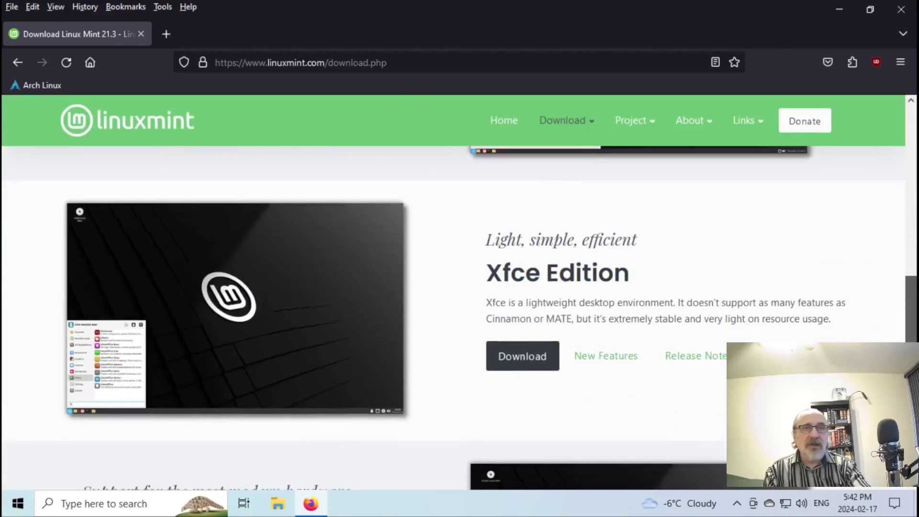
scroll(895, 178, "up", 12)
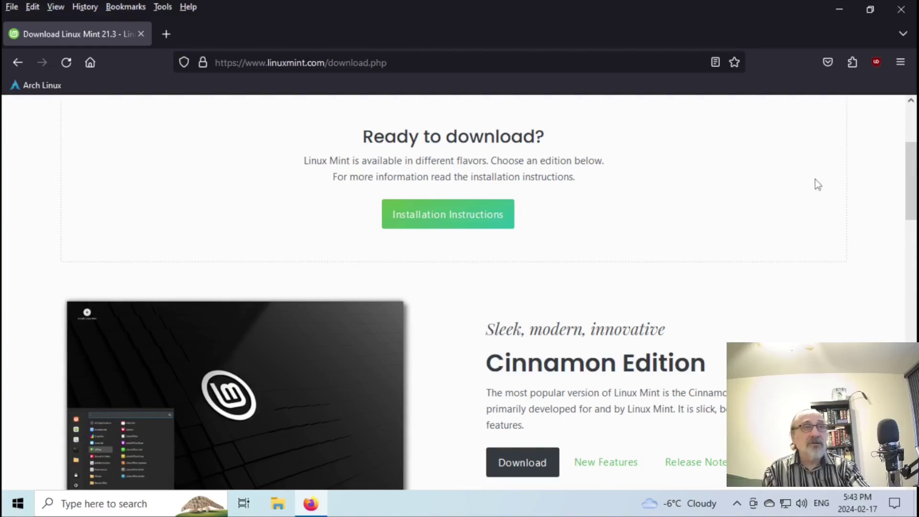
scroll(847, 225, "down", 3)
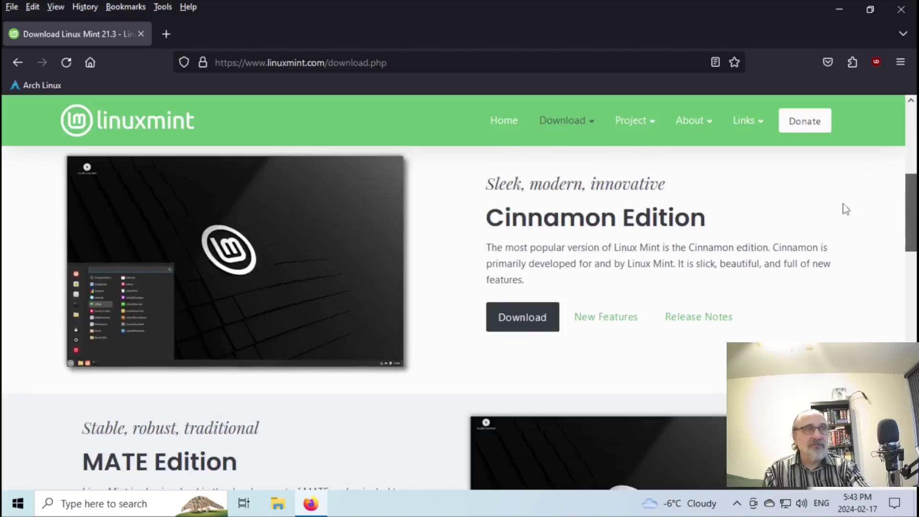
Step: Open the Cinnamon Edition download page and scroll its mirrors table to the Canada entries
left_click(522, 320)
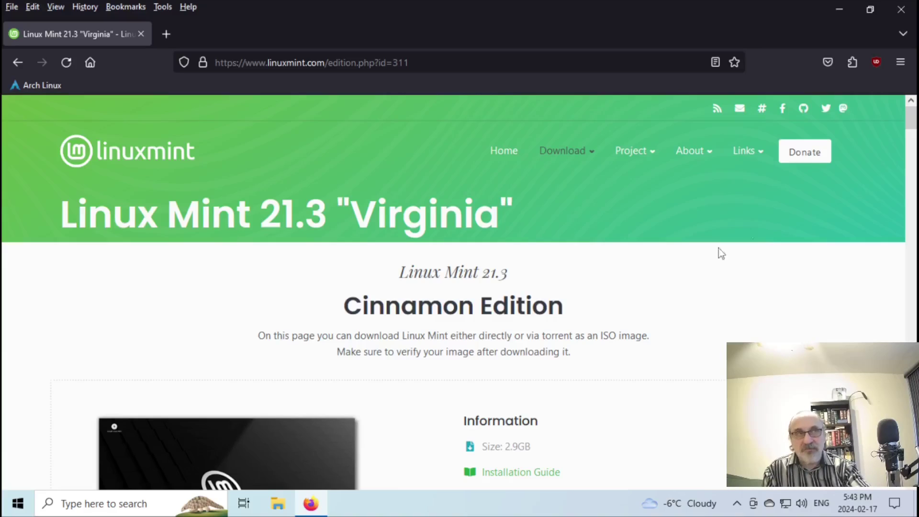
scroll(840, 180, "down", 10)
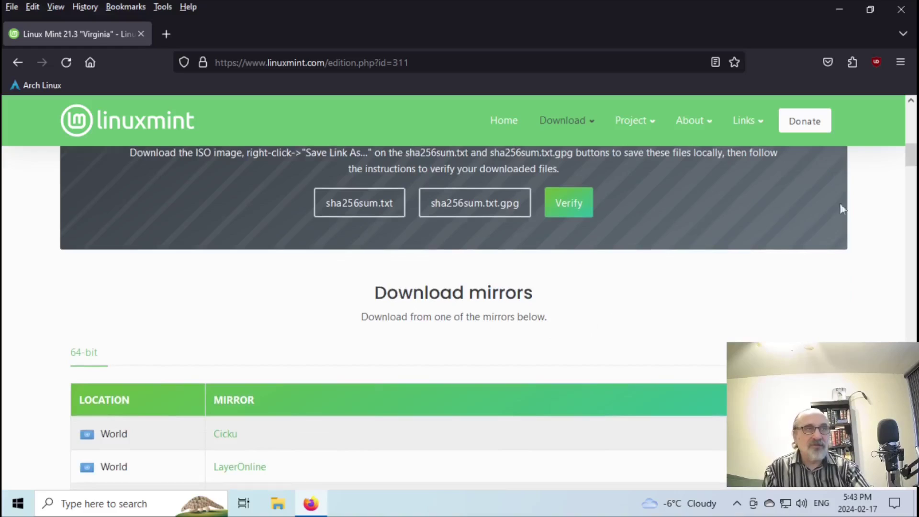
scroll(910, 162, "down", 2)
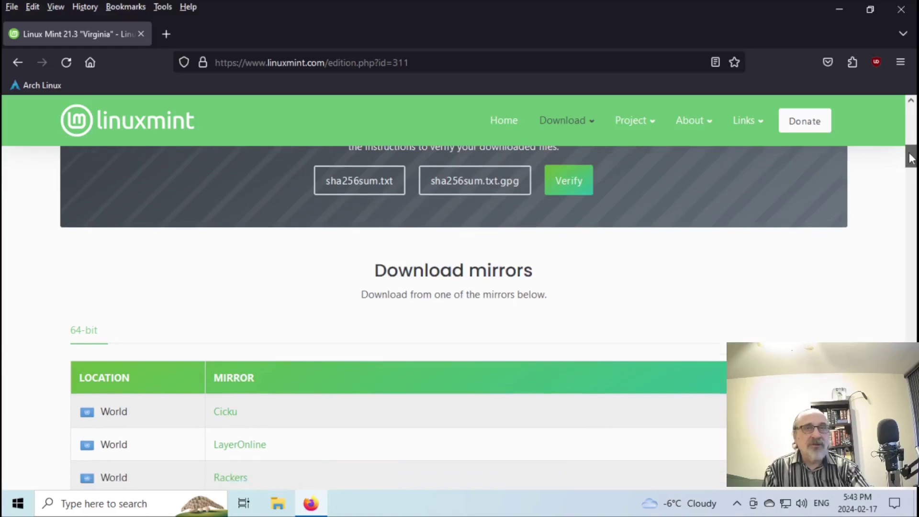
left_click_drag(911, 163, 892, 303)
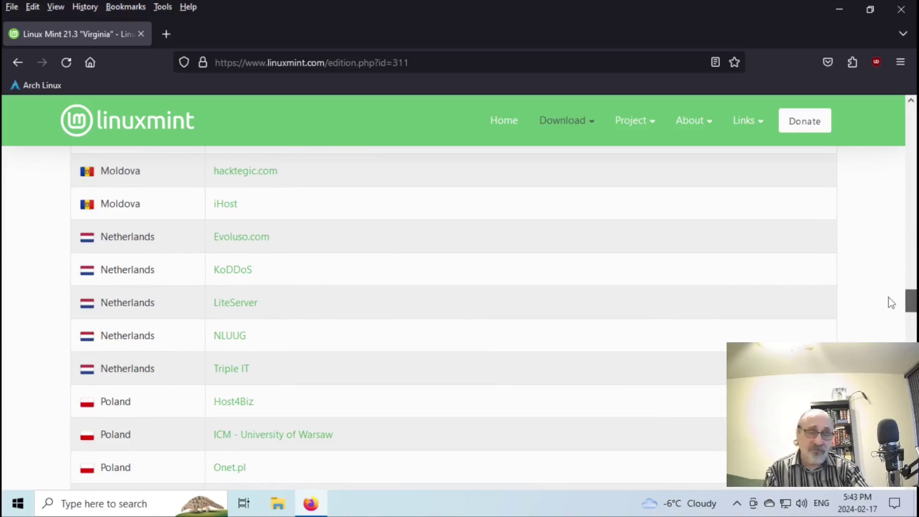
left_click_drag(887, 302, 911, 188)
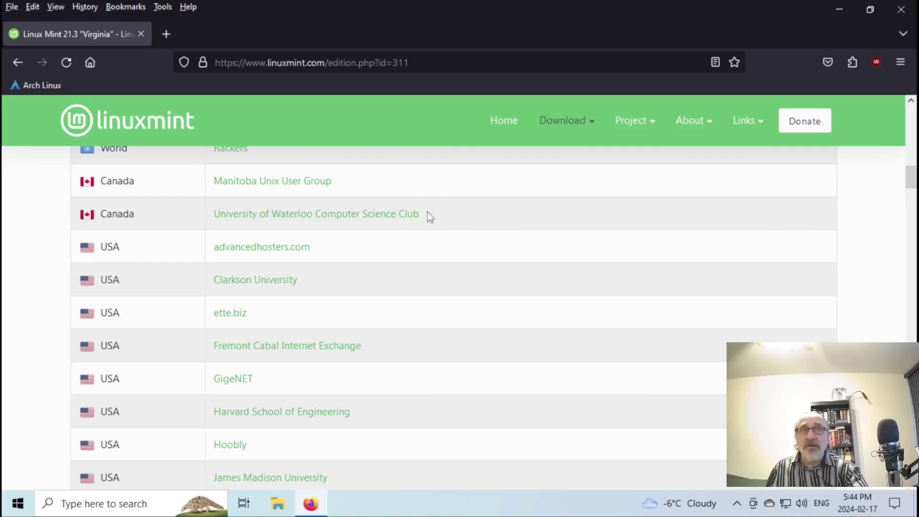
Step: Download linuxmint-21.3-cinnamon-64bit.iso (2.9 GB) from the University of Waterloo mirror, then minimize Firefox
left_click(281, 217)
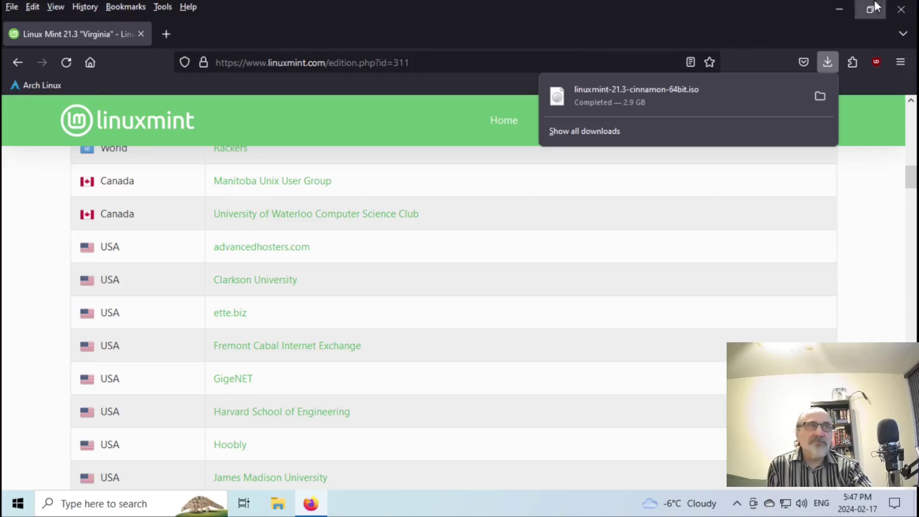
left_click(839, 8)
left_click(839, 7)
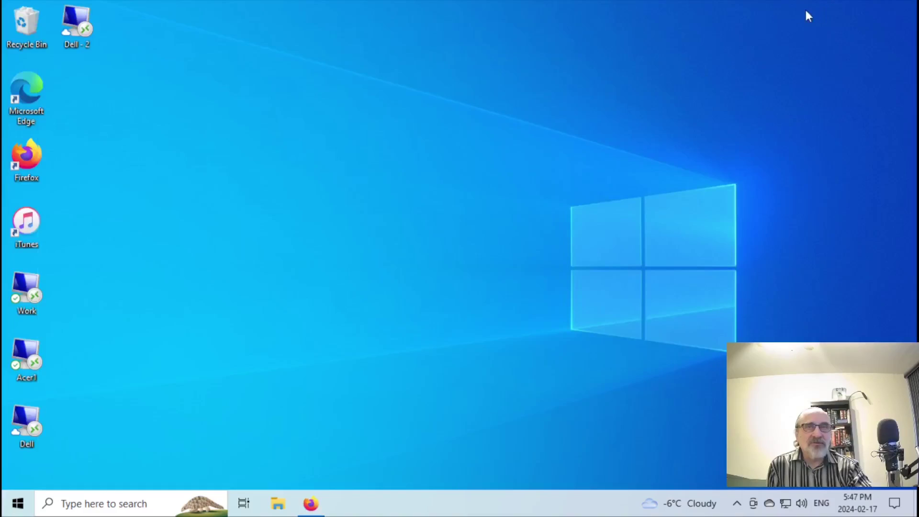
Step: Check in File Explorer's Downloads folder that the Linux Mint 21.3 ISO is there
left_click(278, 508)
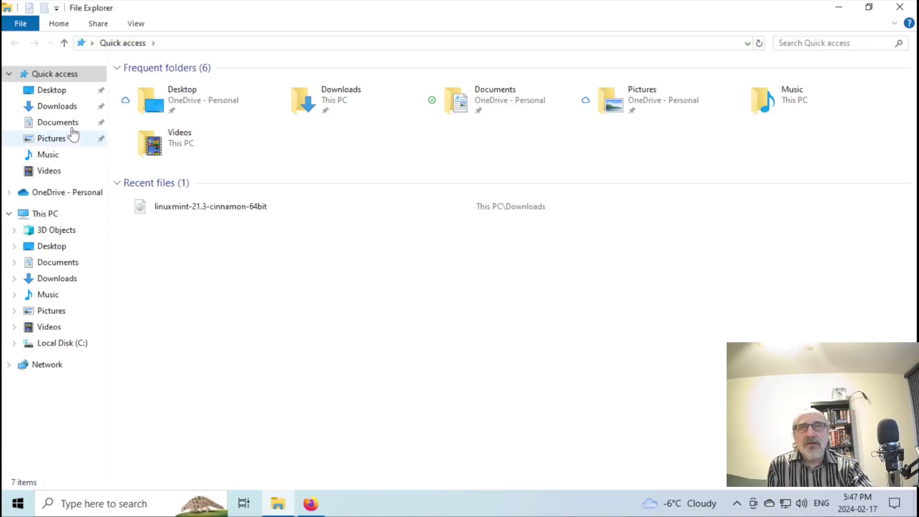
left_click(61, 106)
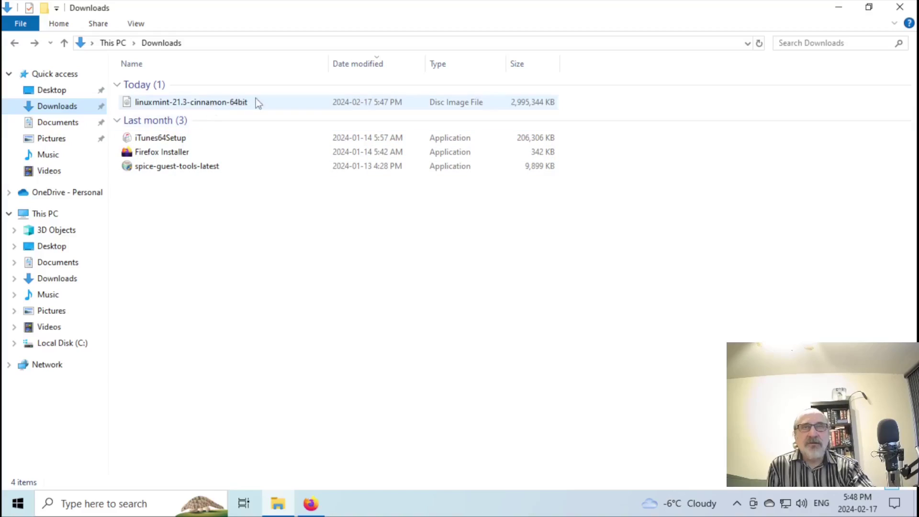
mouse_move(286, 103)
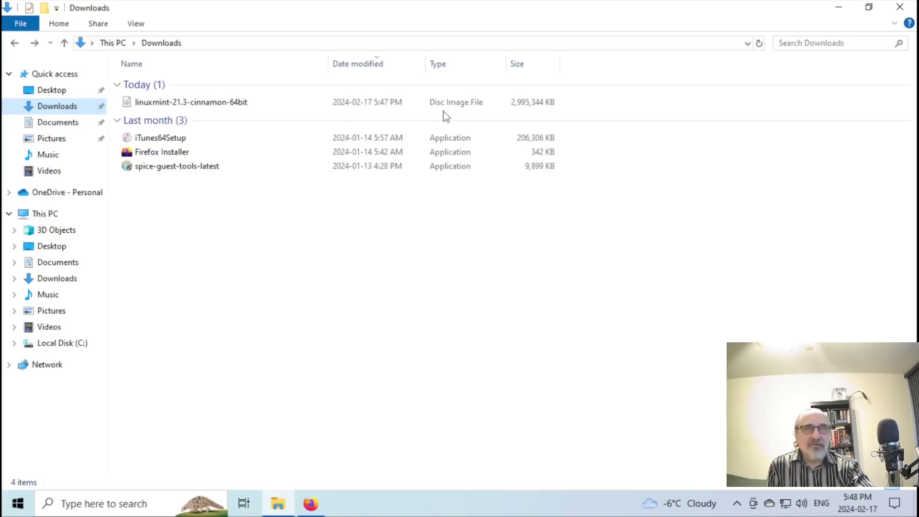
Step: Return to the Firefox mirrors page and enter 'etcher' as a new search
left_click(839, 10)
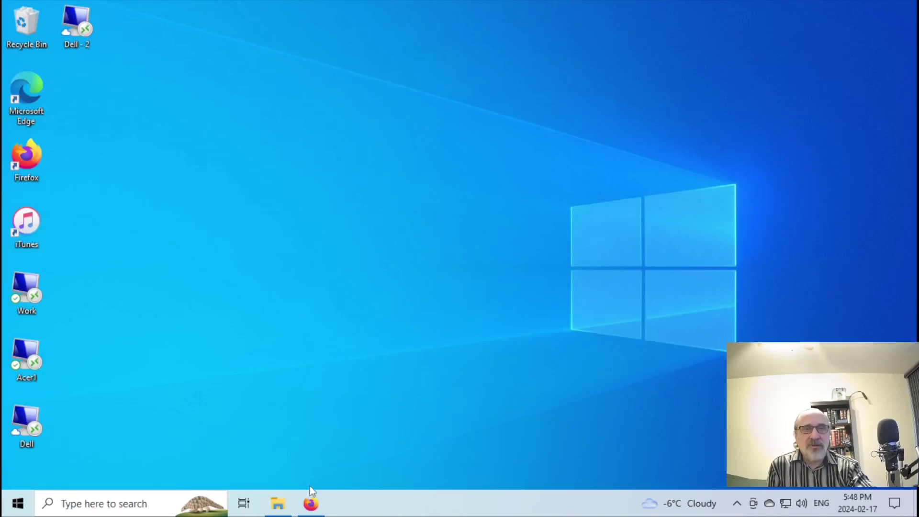
left_click(311, 503)
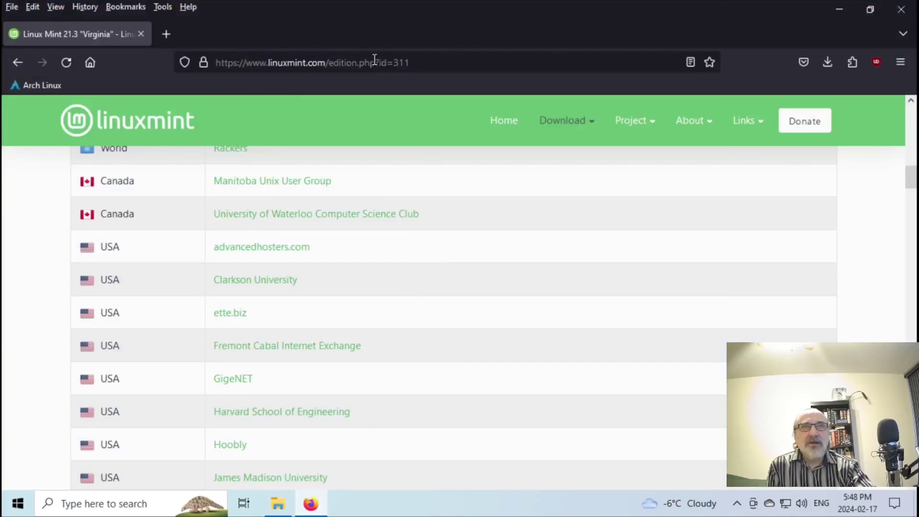
left_click(375, 60)
type("etcher")
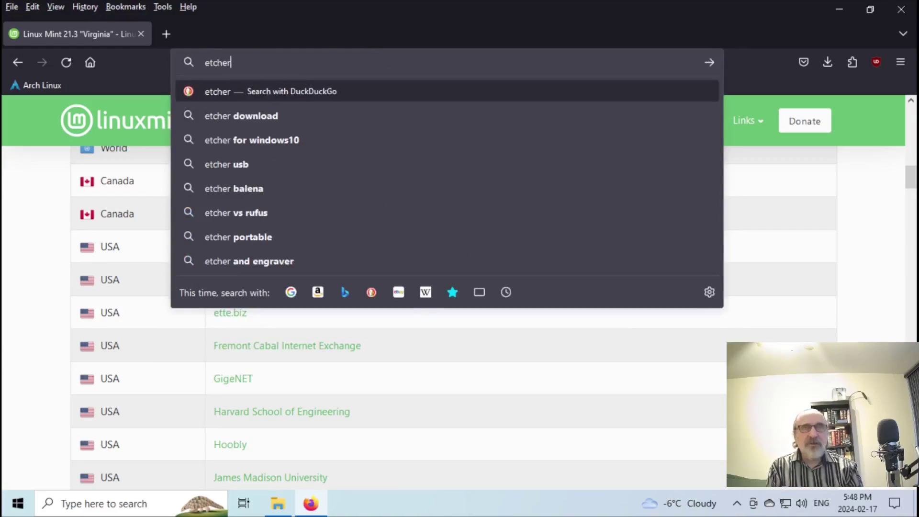
Step: Download the balenaEtcher 1.18.11 Windows installer from etcher.balena.io, then close Firefox
key("Return")
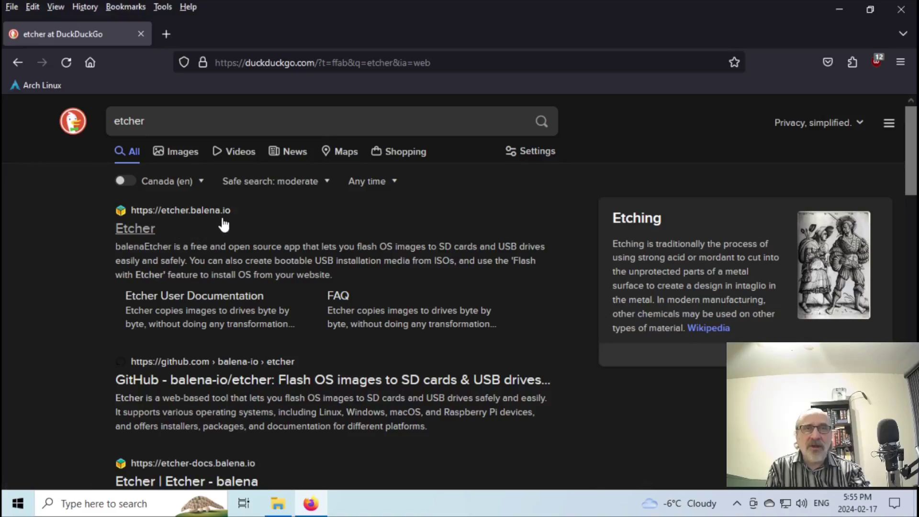
left_click_drag(912, 150, 670, 139)
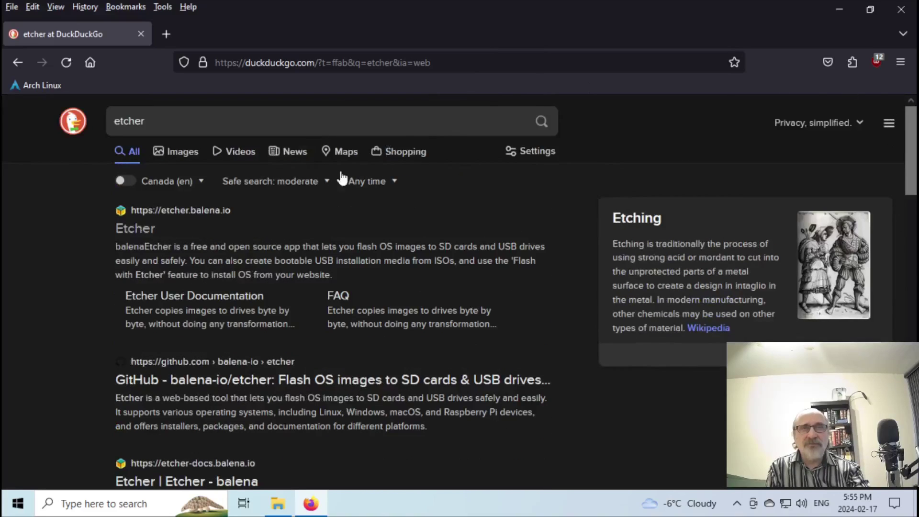
left_click(170, 213)
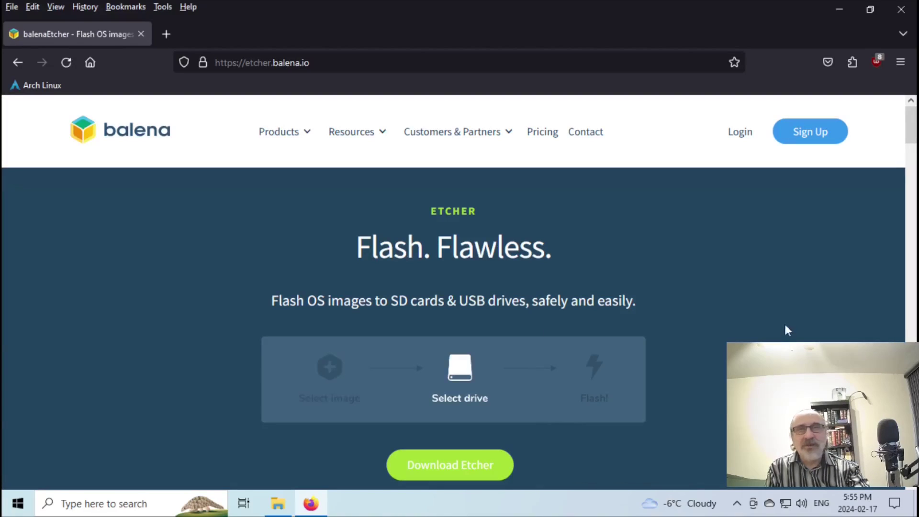
left_click(451, 476)
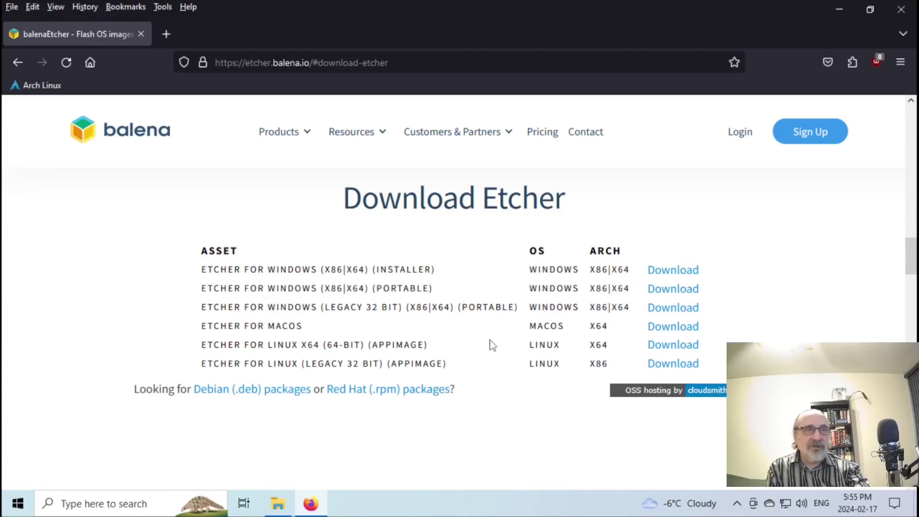
left_click(669, 269)
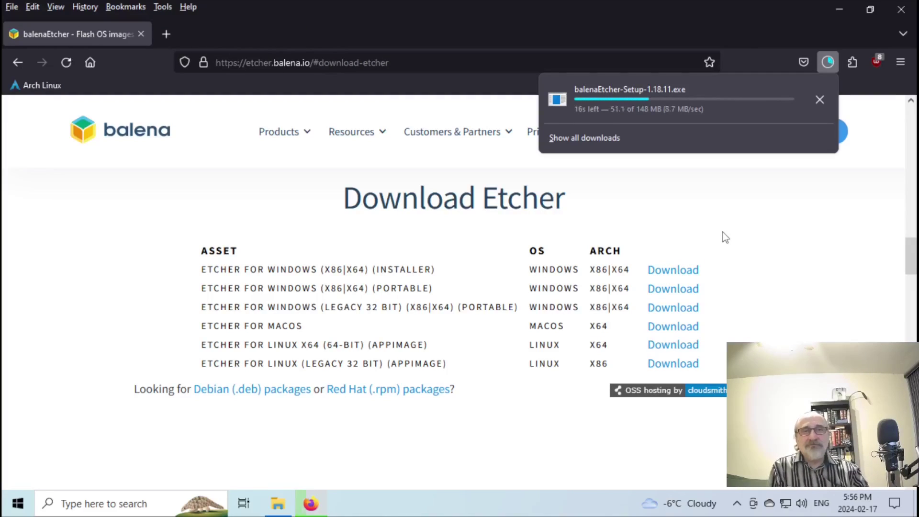
left_click(903, 11)
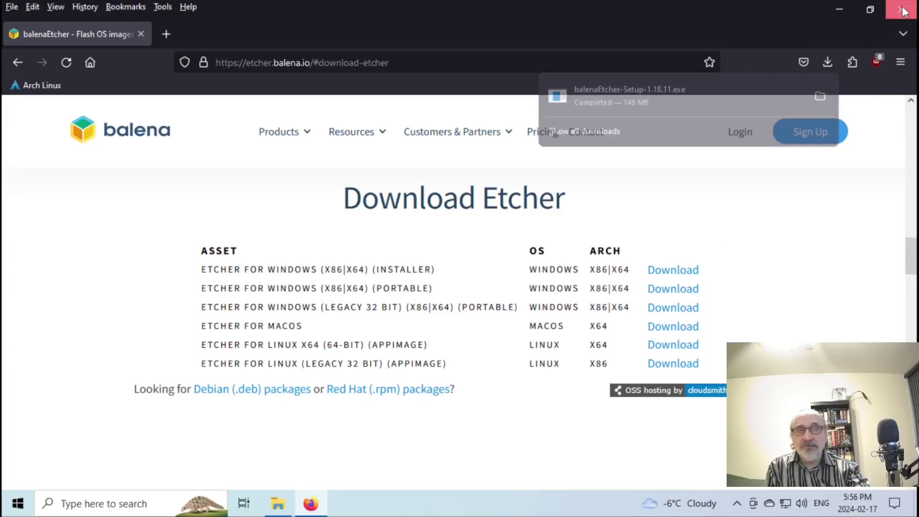
left_click(279, 505)
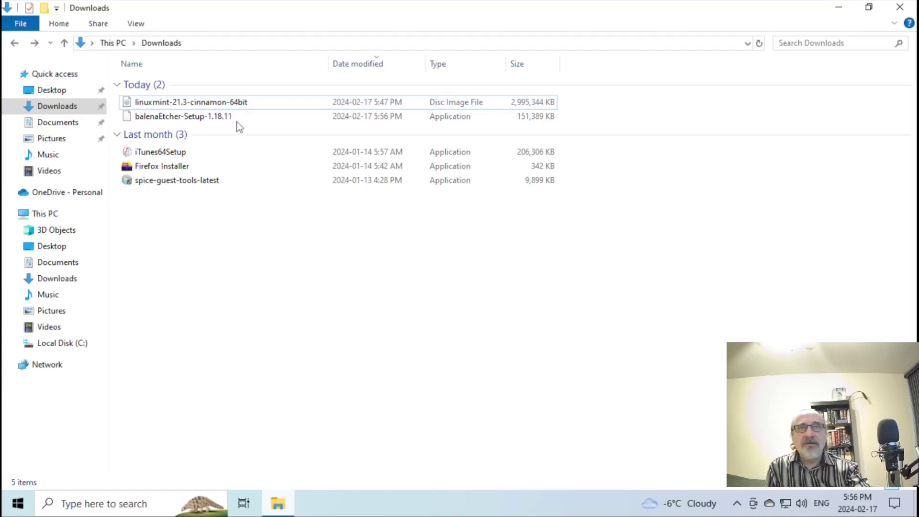
Step: Run balenaEtcher-Setup-1.18.11 and accept the Apache licence to install it
left_click(204, 119)
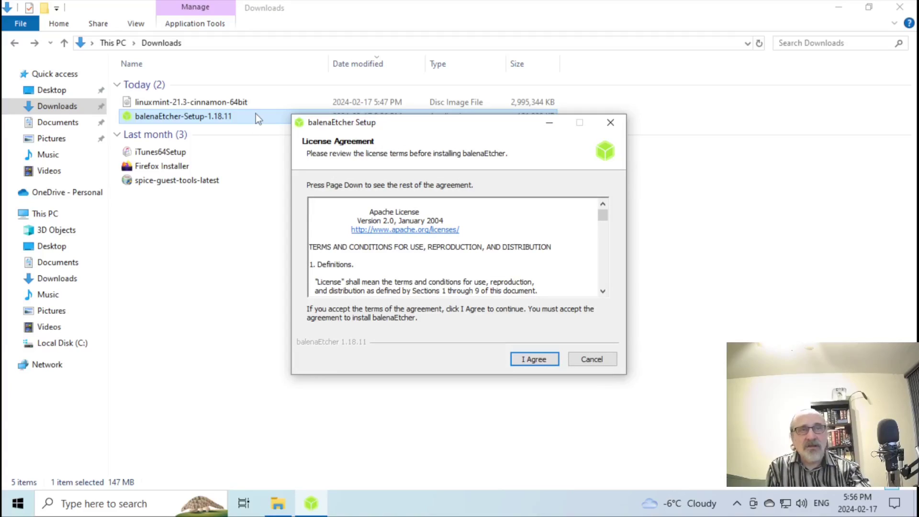
left_click(540, 363)
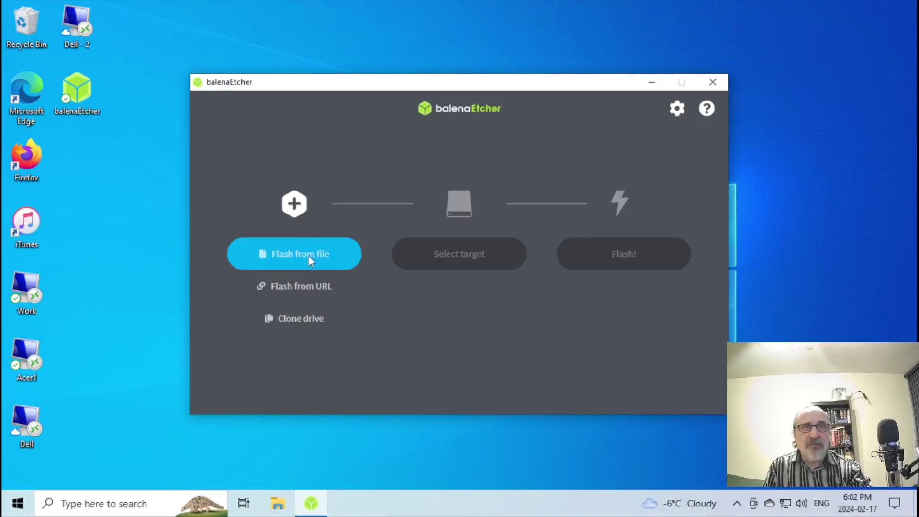
Step: Load linuxmint-21.3-cinnamon-64bit.iso from Downloads as Etcher's image and list the target drives
left_click(293, 255)
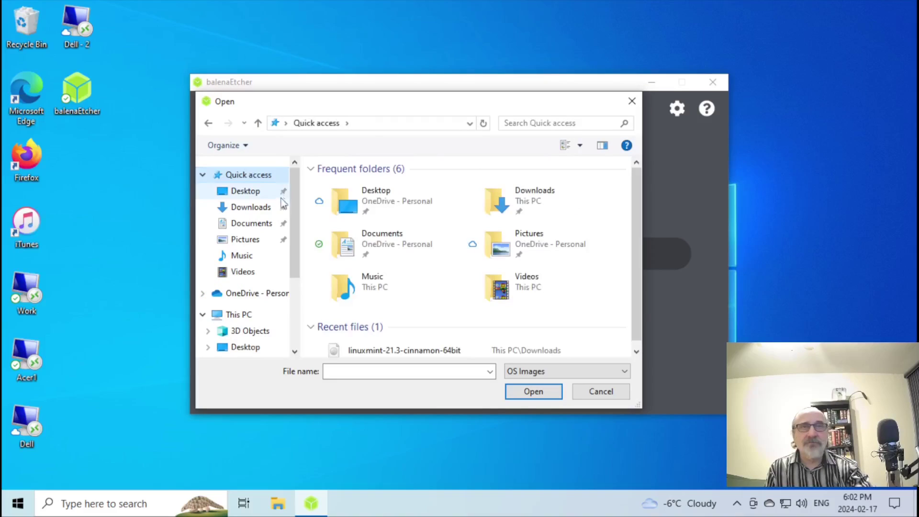
left_click(250, 207)
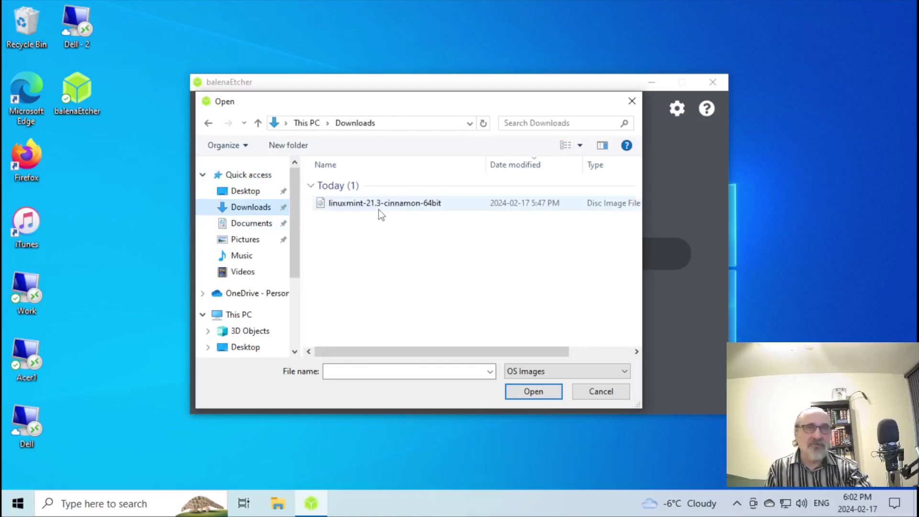
left_click(380, 207)
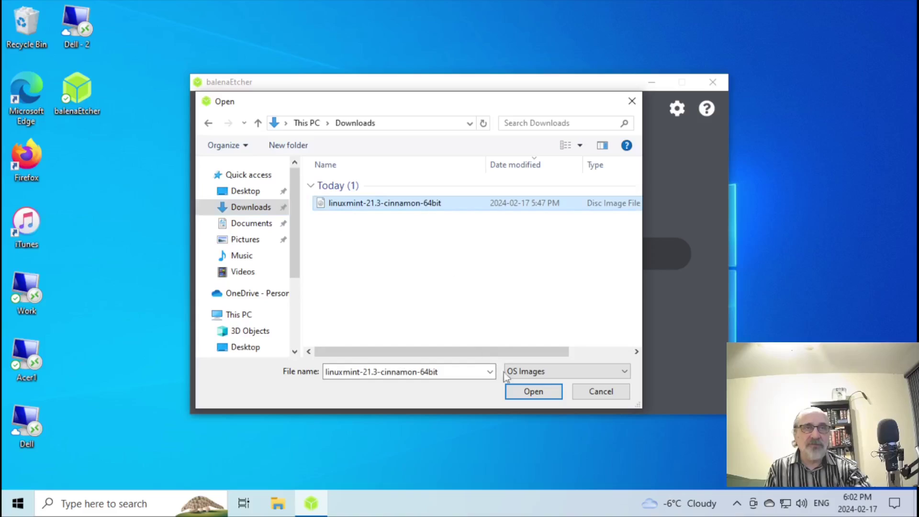
left_click(532, 391)
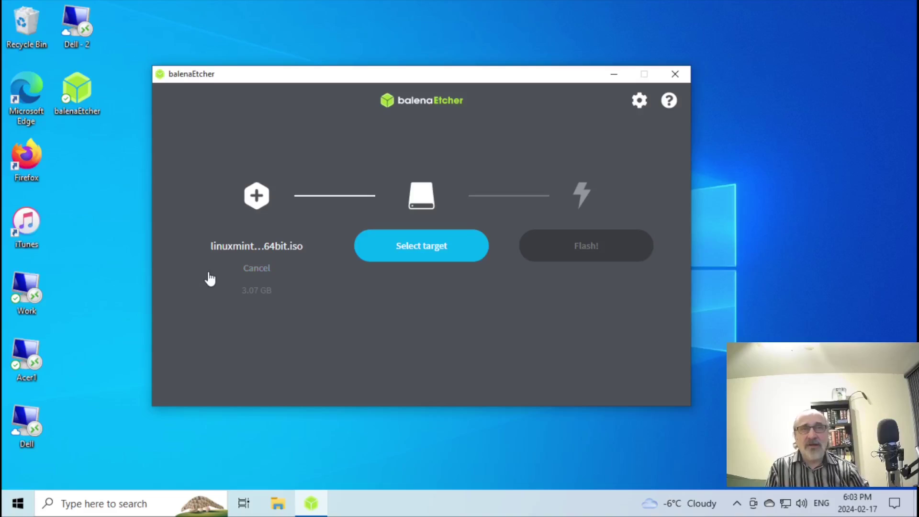
left_click(421, 254)
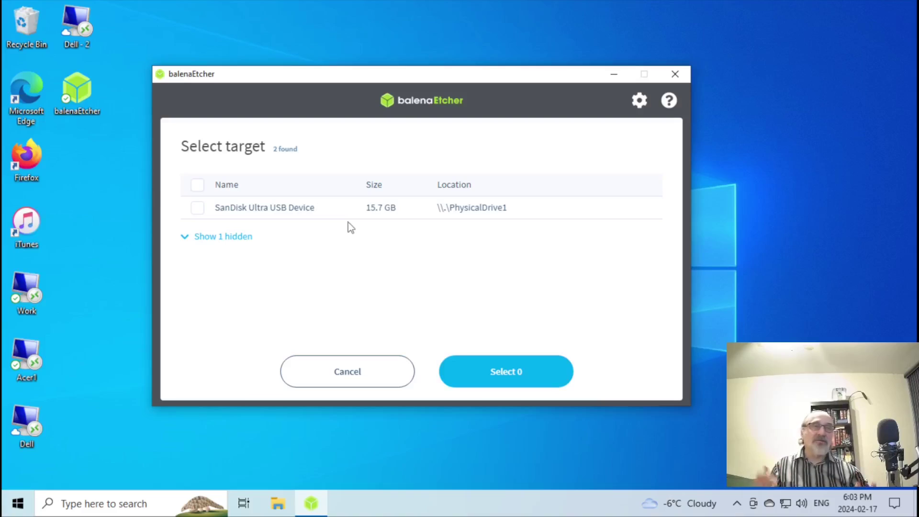
Step: Choose the 15.7 GB SanDisk Ultra USB Device as target and start flashing
left_click(198, 210)
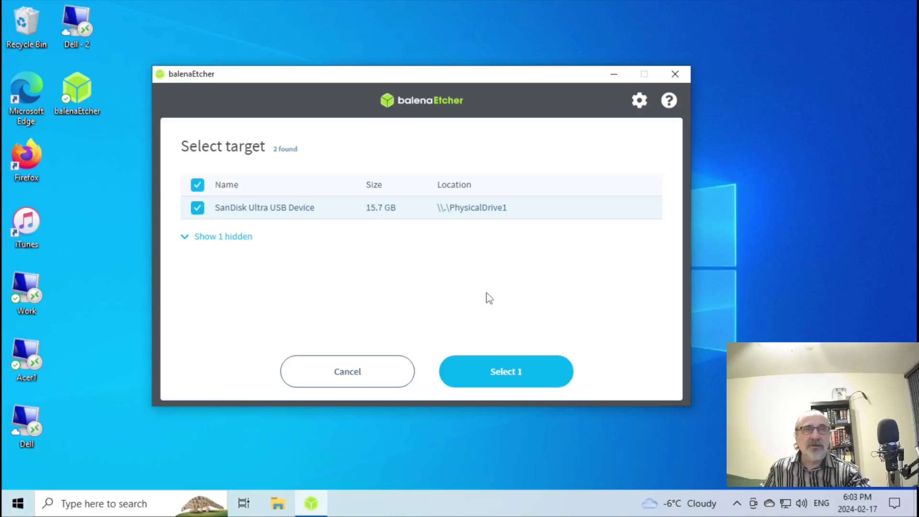
left_click(514, 373)
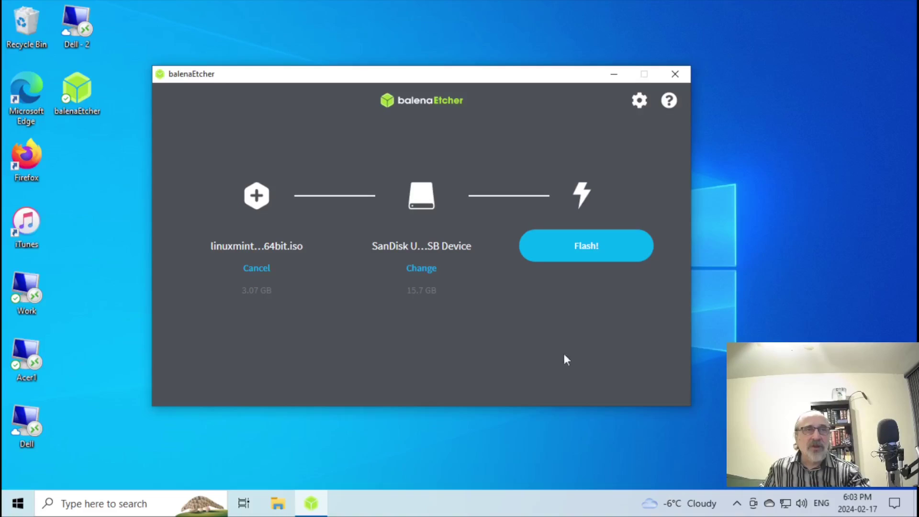
left_click(586, 255)
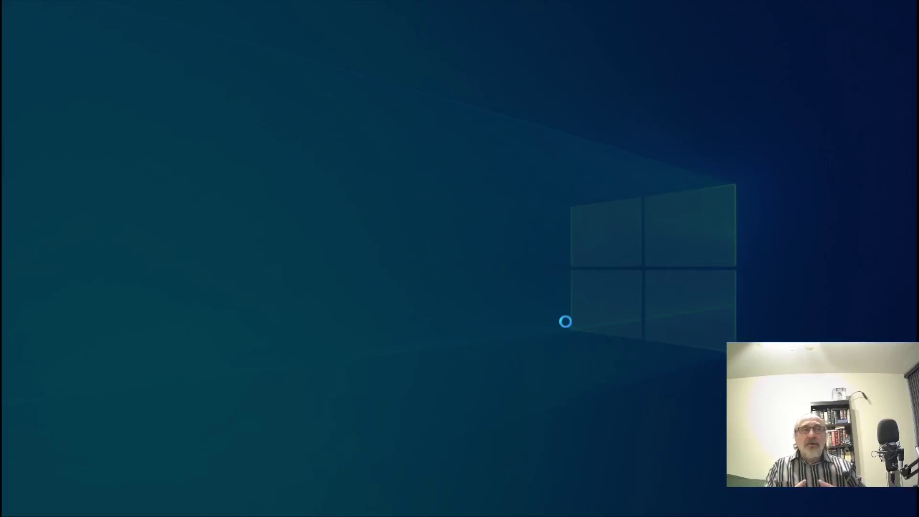
Step: Allow Etcher to write the Linux Mint image, then close it after Flash Completed
left_click(395, 340)
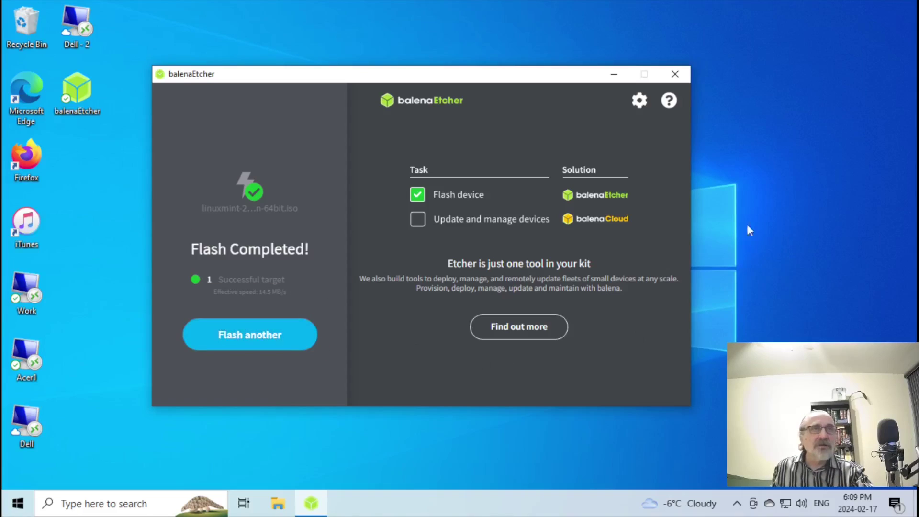
left_click(680, 77)
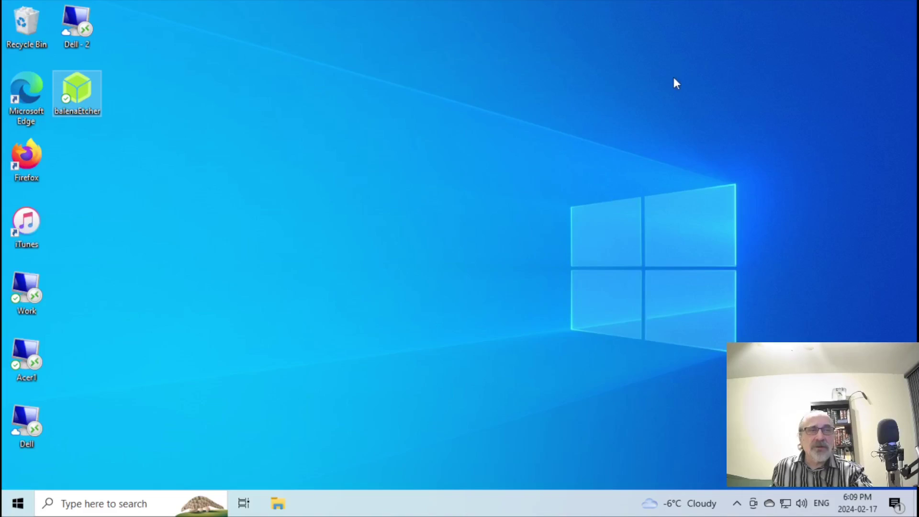
Step: Browse USB Drive (E:) in File Explorer, checking the EFI folder beside boot
left_click(277, 503)
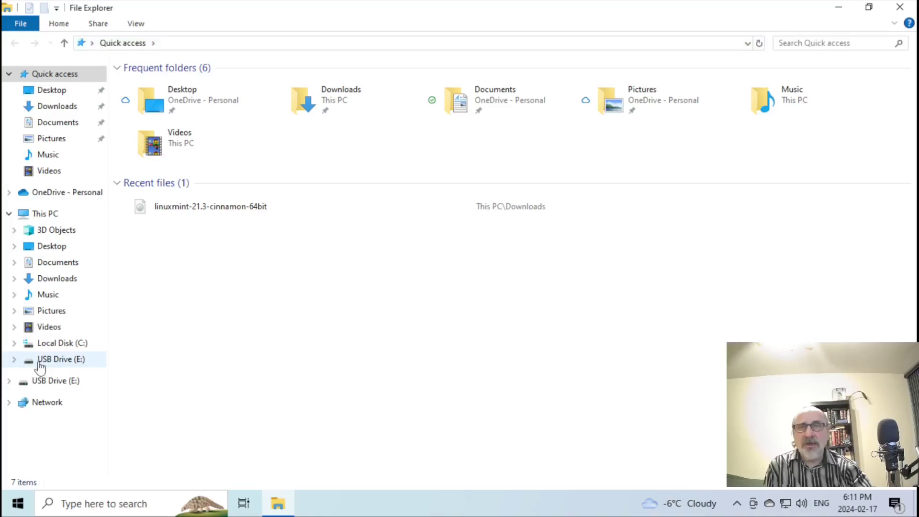
left_click(39, 365)
double_click(139, 97)
left_click(14, 42)
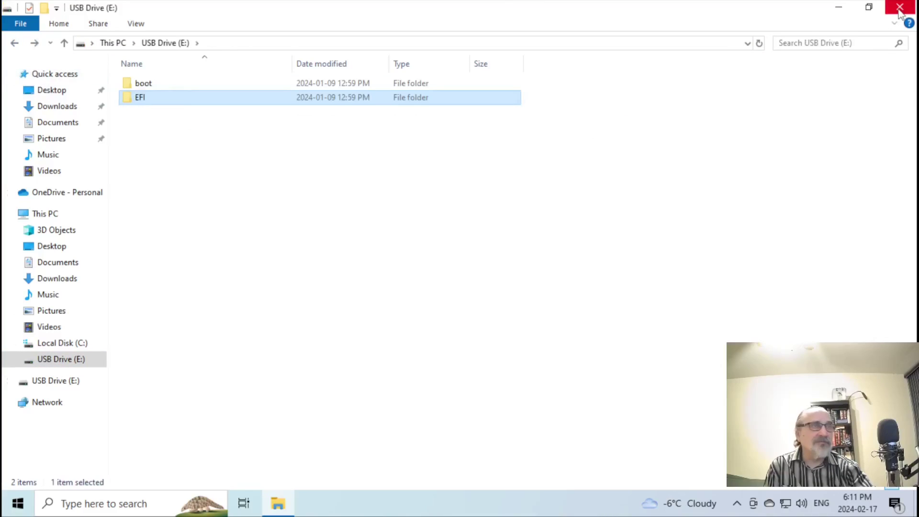